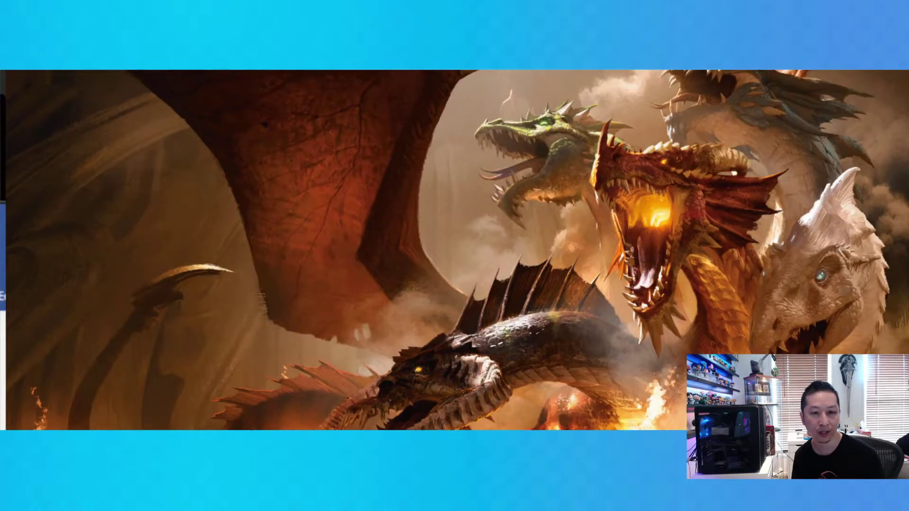
# Step: Change the Windows display scale from 150% to 100% in Display settings
pyautogui.rightClick(407, 250)
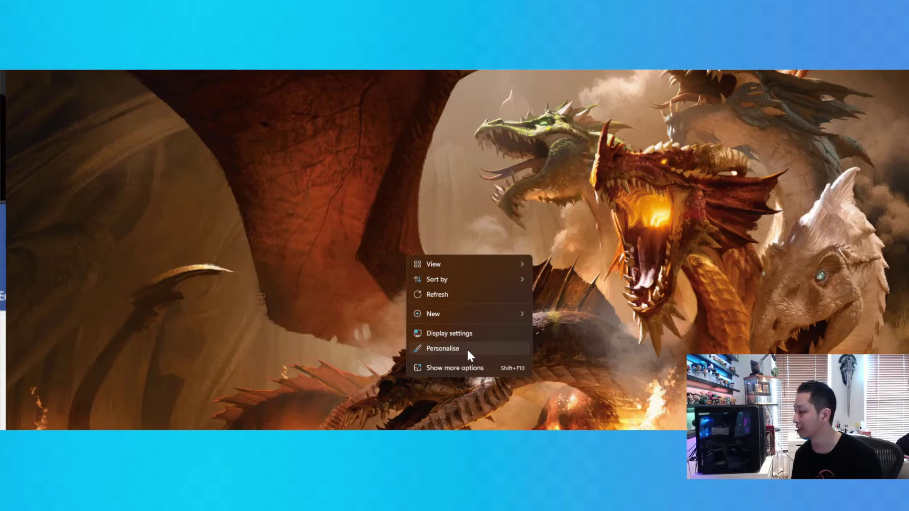
pyautogui.click(449, 333)
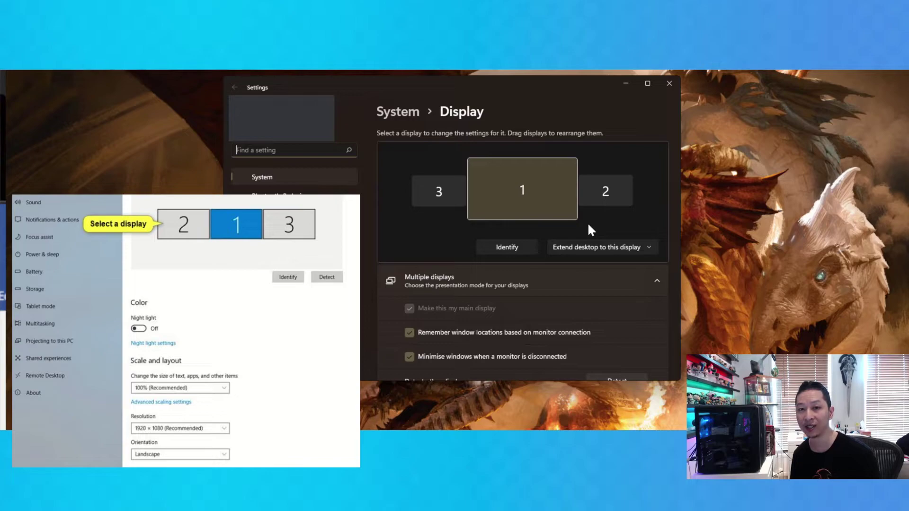
pyautogui.scroll(-3, 556, 238)
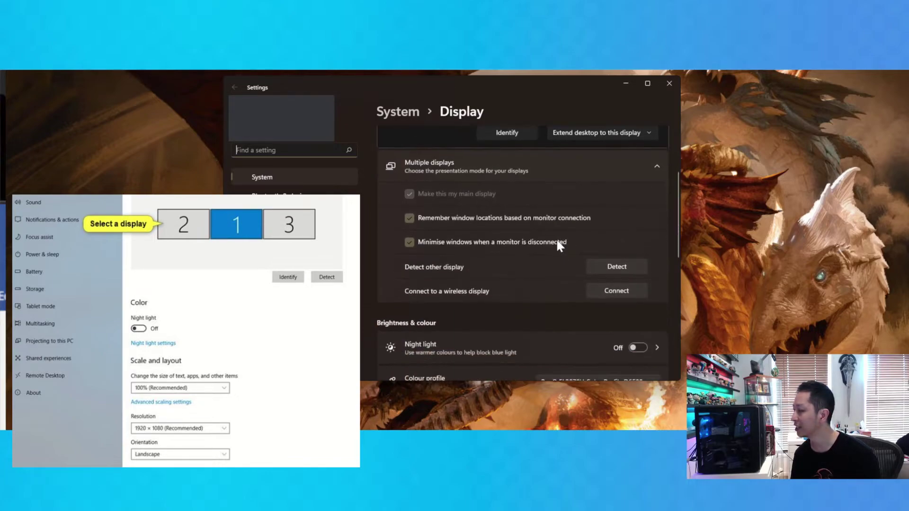
pyautogui.scroll(-1, 556, 241)
pyautogui.scroll(-2, 556, 241)
pyautogui.scroll(-1, 555, 242)
pyautogui.scroll(-1, 556, 241)
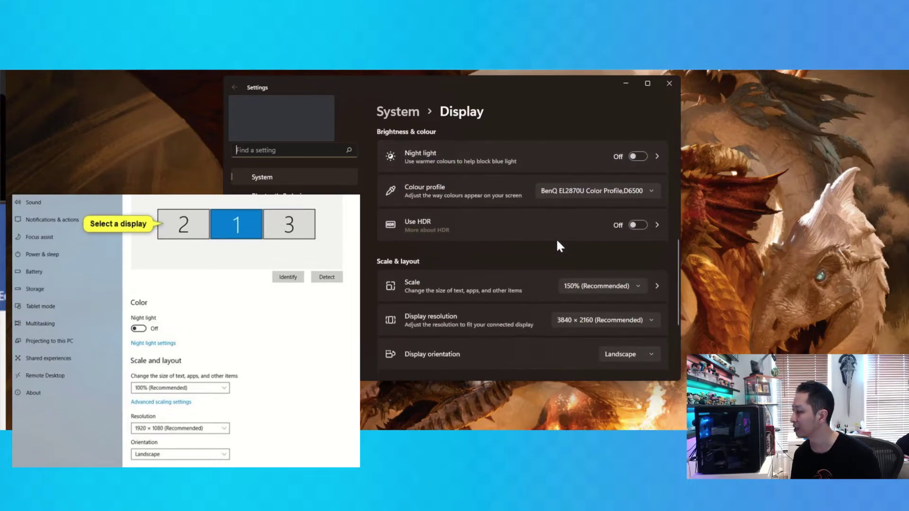
pyautogui.scroll(-1, 557, 245)
pyautogui.click(600, 249)
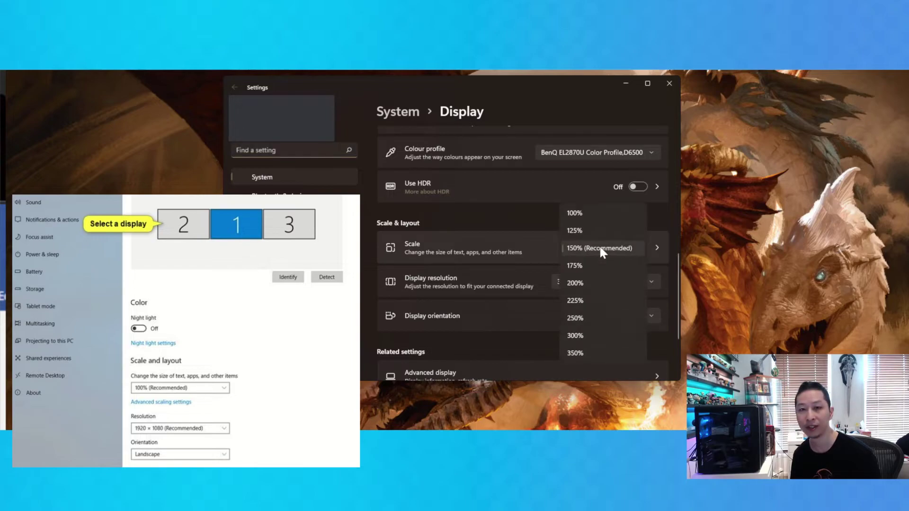
pyautogui.click(602, 214)
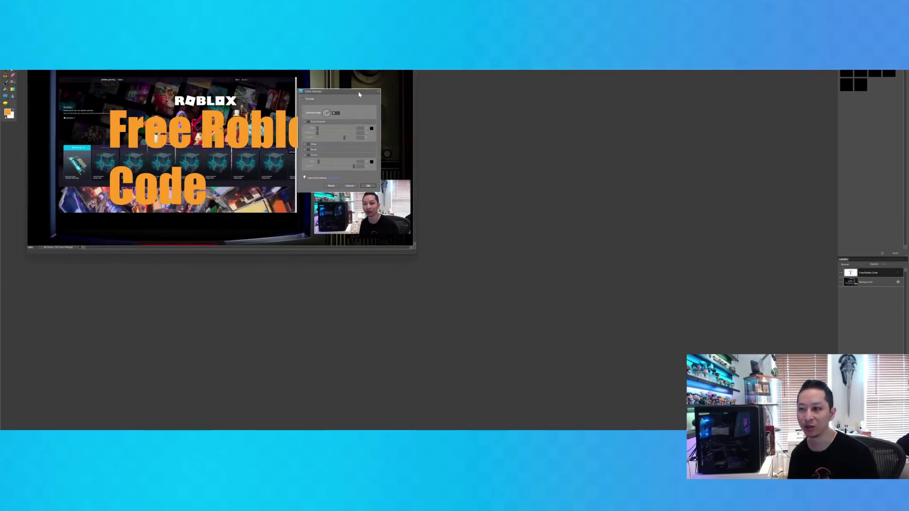
# Step: Give the 'Free Roblox Code' text Drop Shadow and Stroke styles and confirm
pyautogui.moveTo(76, 167); pyautogui.dragTo(378, 88)
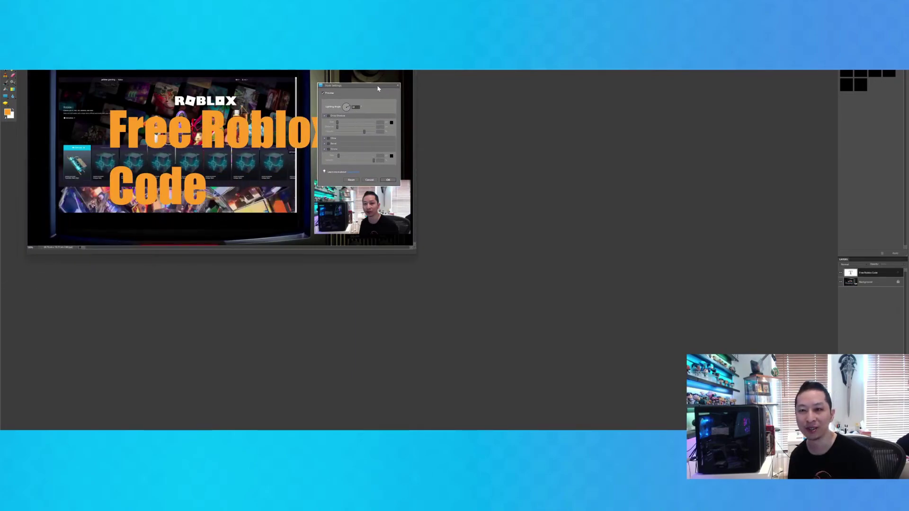
pyautogui.click(329, 117)
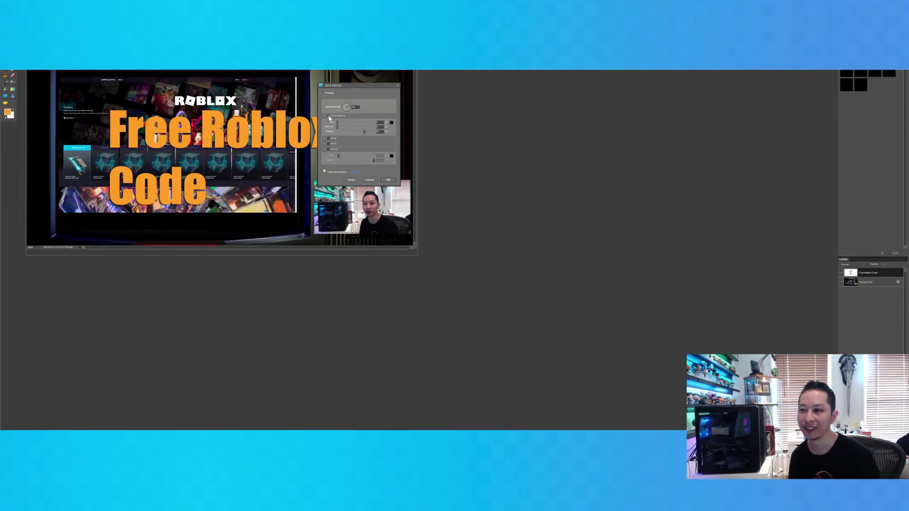
pyautogui.click(329, 150)
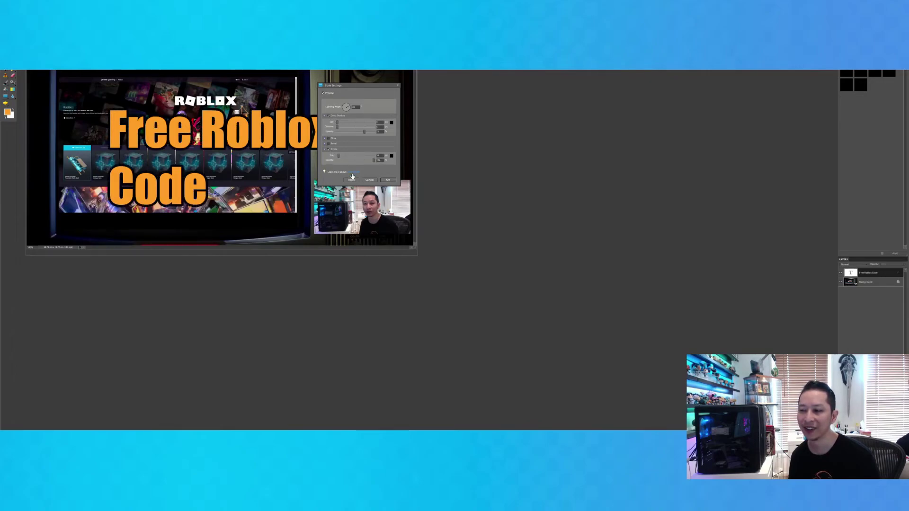
pyautogui.click(391, 181)
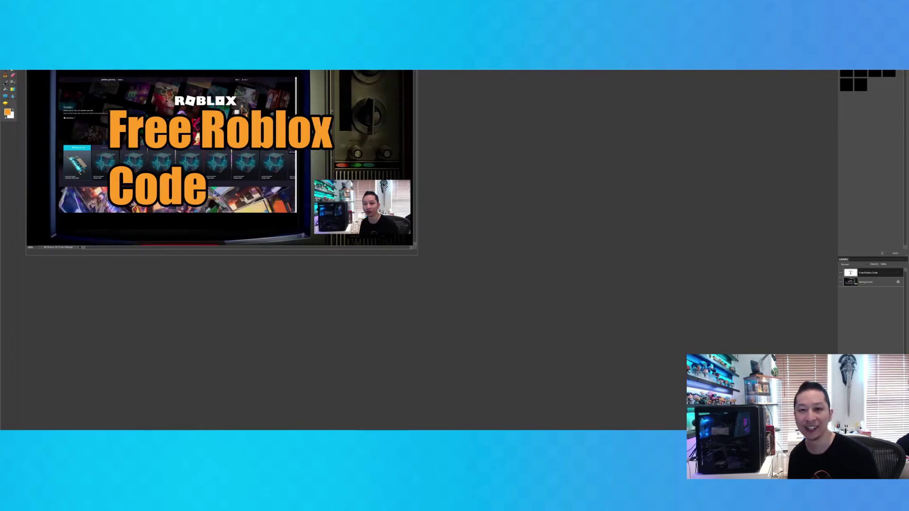